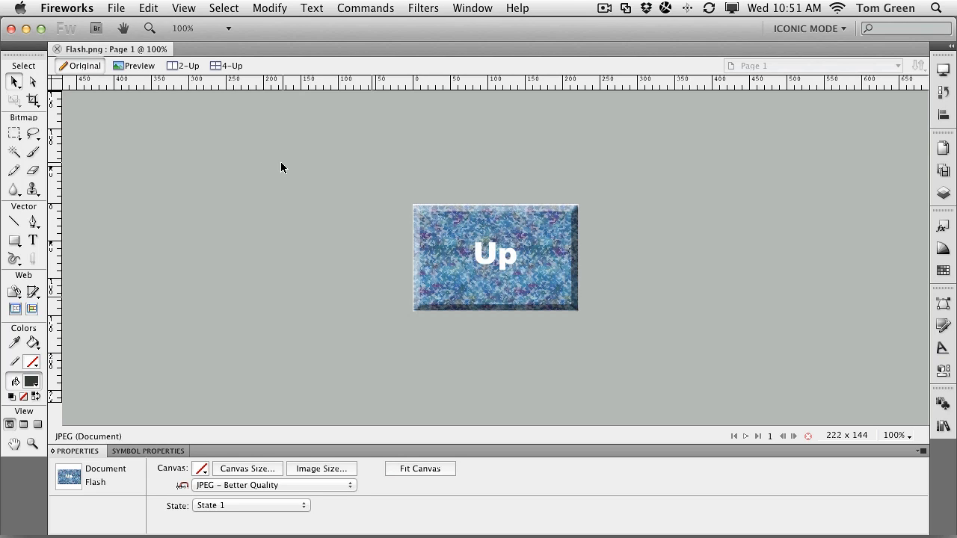
Preview the selected Up button and test its rollover and down states, then return to the original view.
click(455, 256)
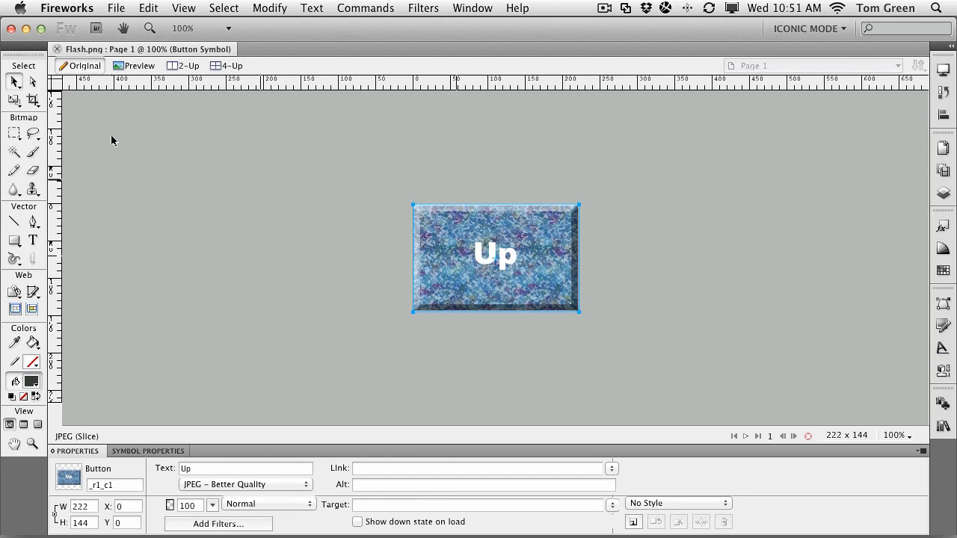
click(141, 66)
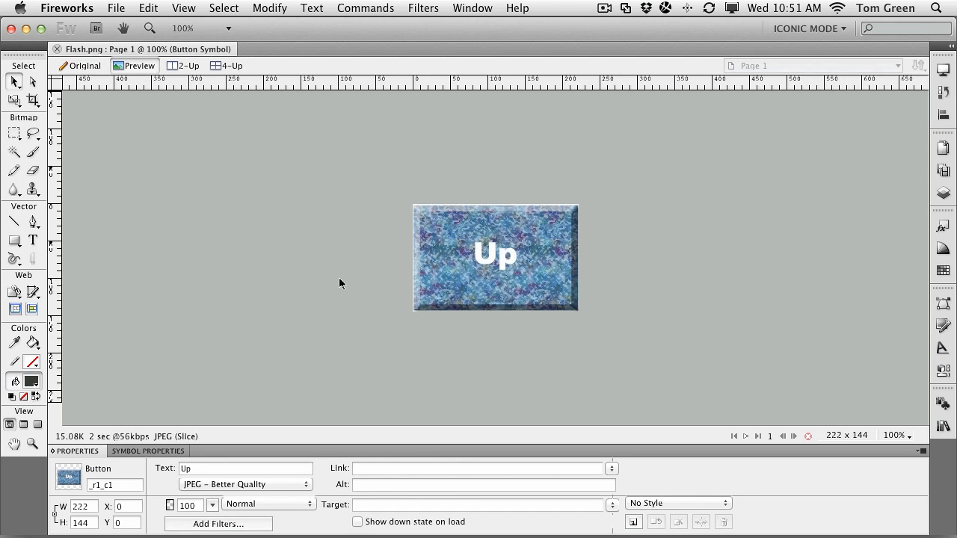
click(511, 272)
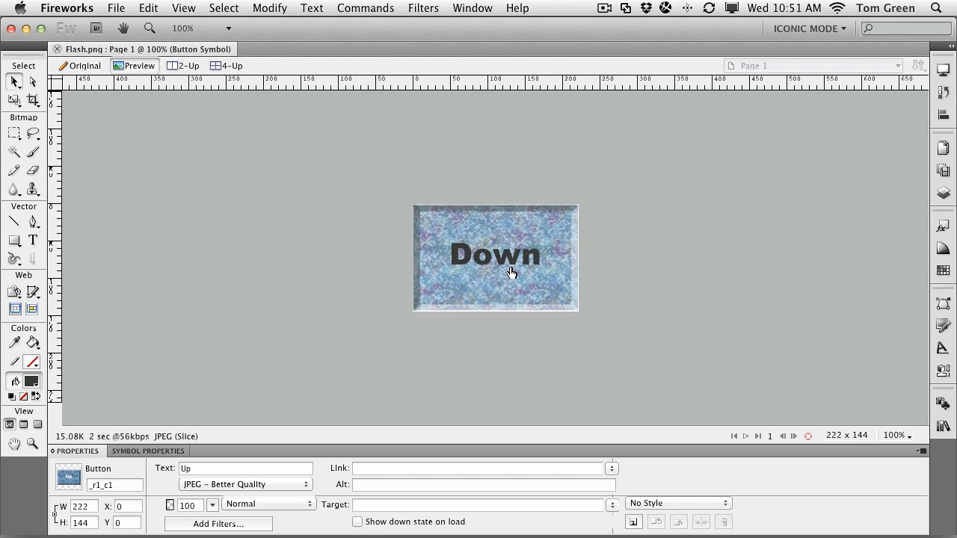
click(84, 67)
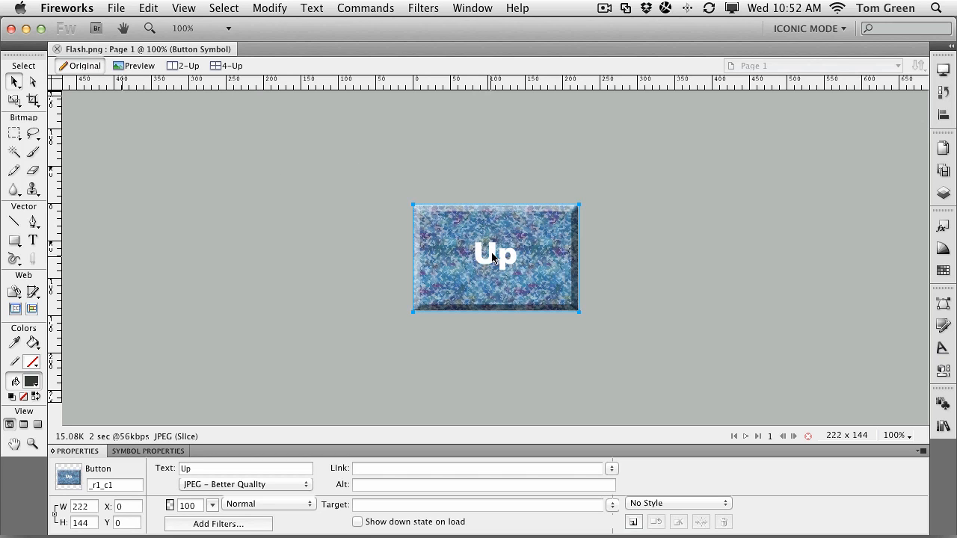
Copy the selected button symbol and switch to Flash.
click(148, 9)
click(166, 119)
mouse_move(460, 527)
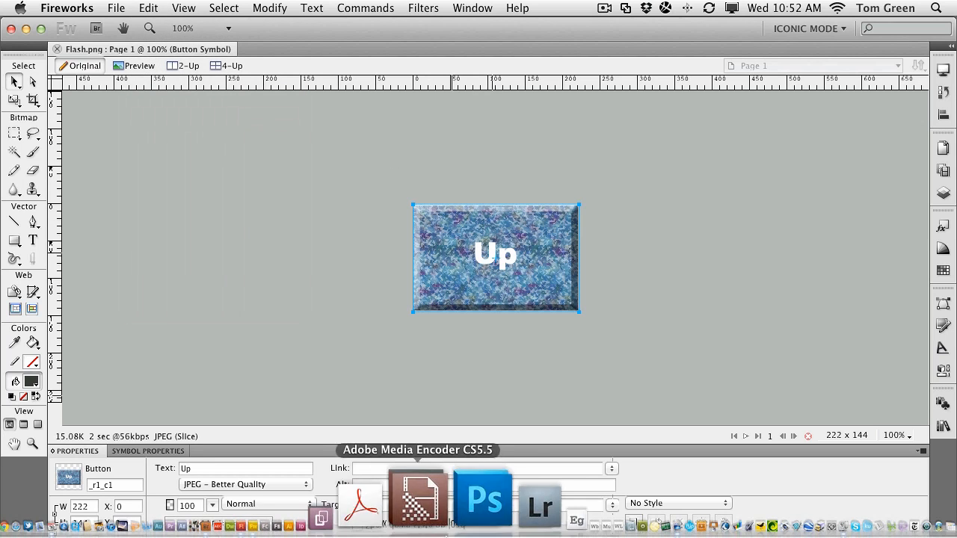
click(348, 514)
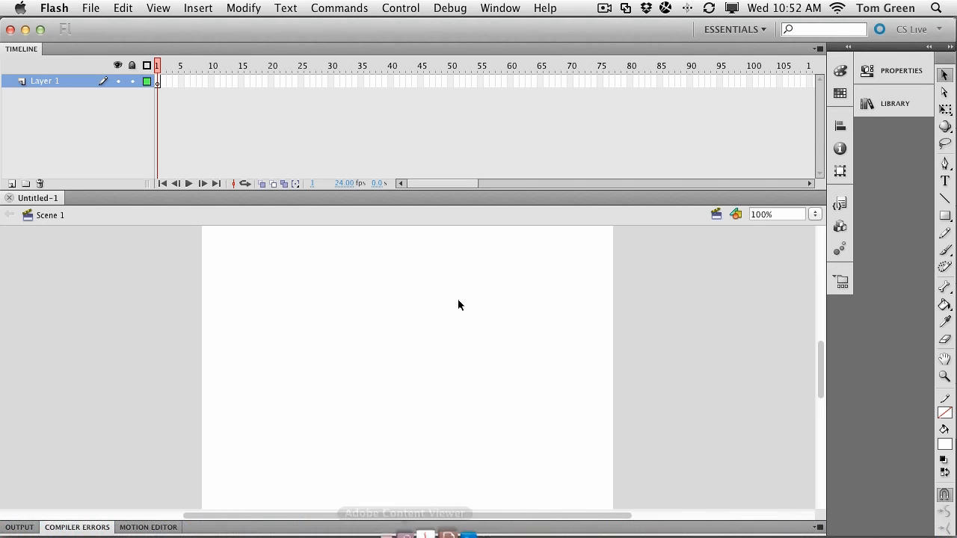
Paste the button into the current frame as a movie clip, importing objects as bitmaps and keeping all text editable.
click(123, 8)
click(146, 92)
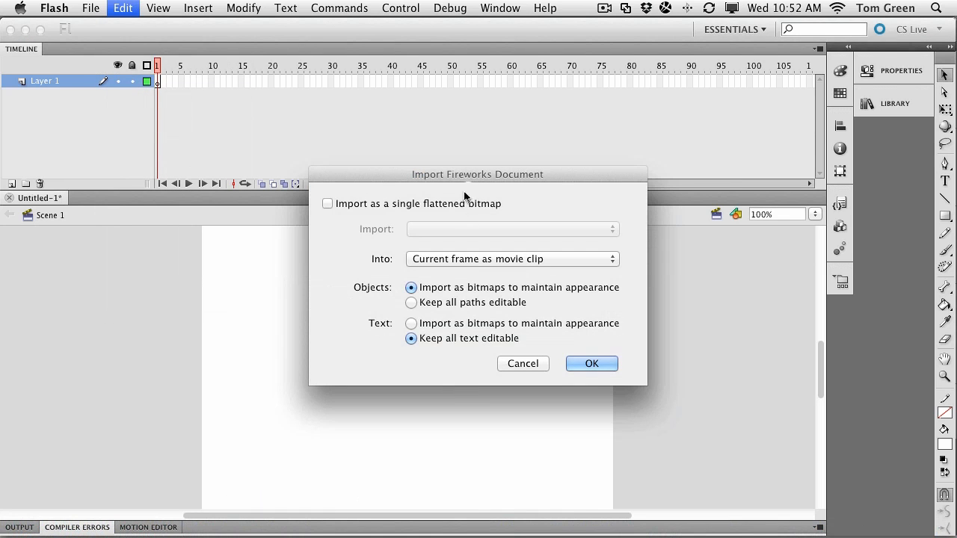
drag(465, 174, 396, 169)
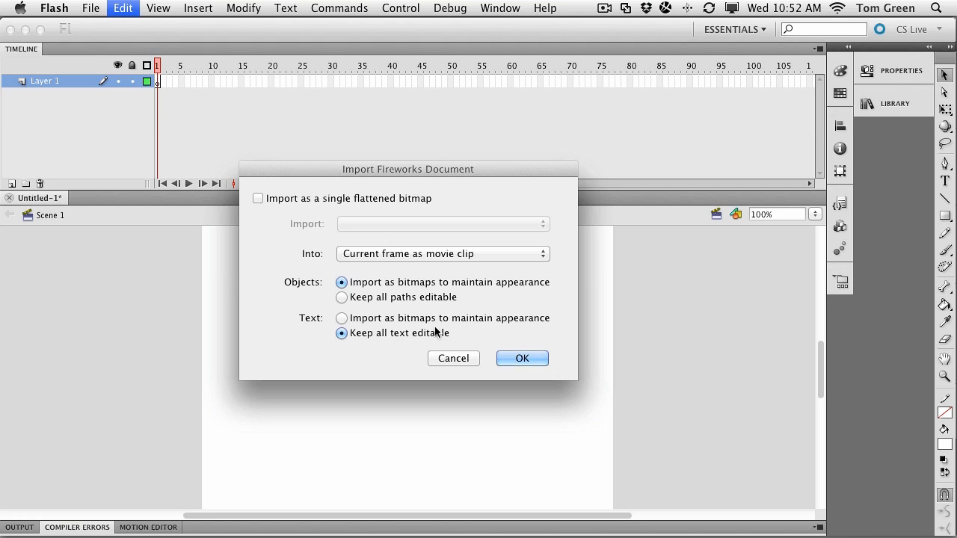
click(521, 359)
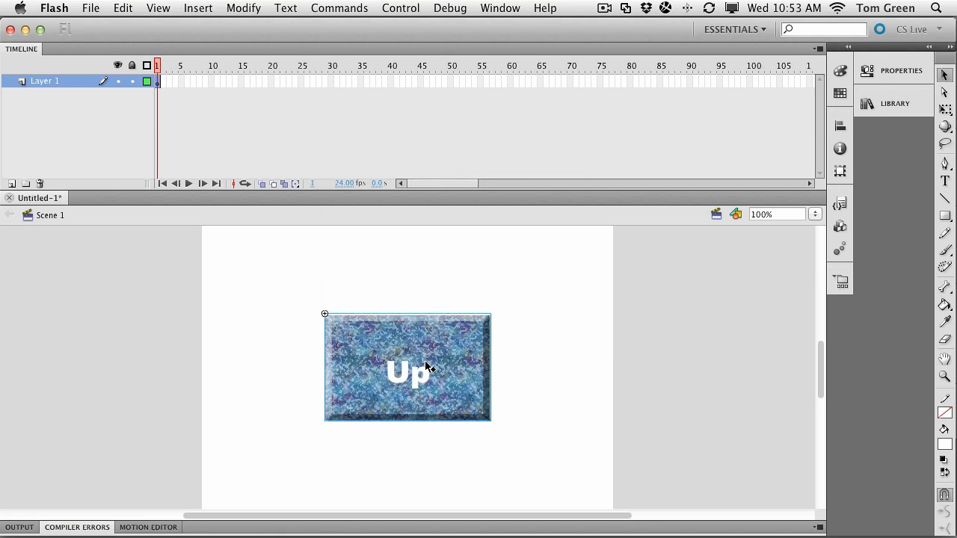
Expand the Fireworks Objects folders in the library and examine the imported bitmaps, button symbol and movie clip.
click(886, 106)
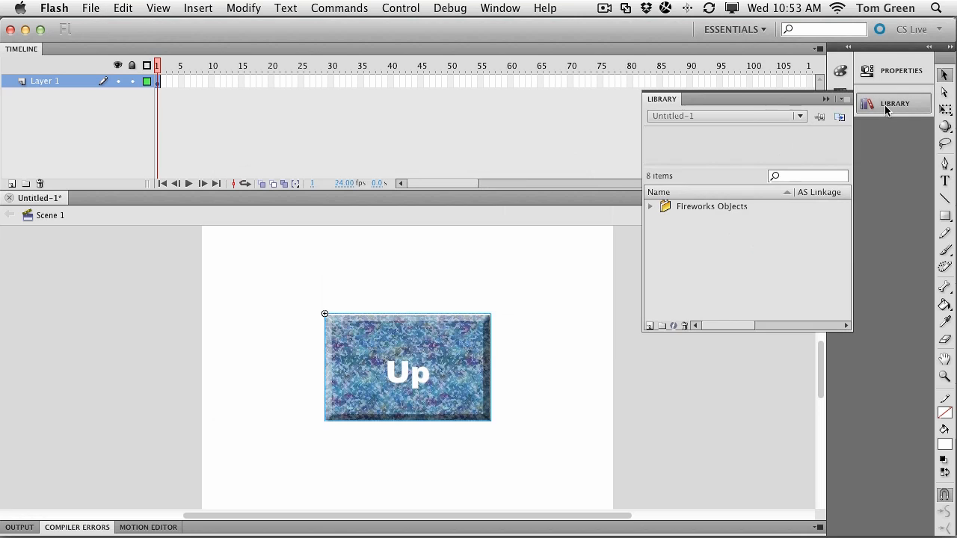
drag(726, 332, 724, 503)
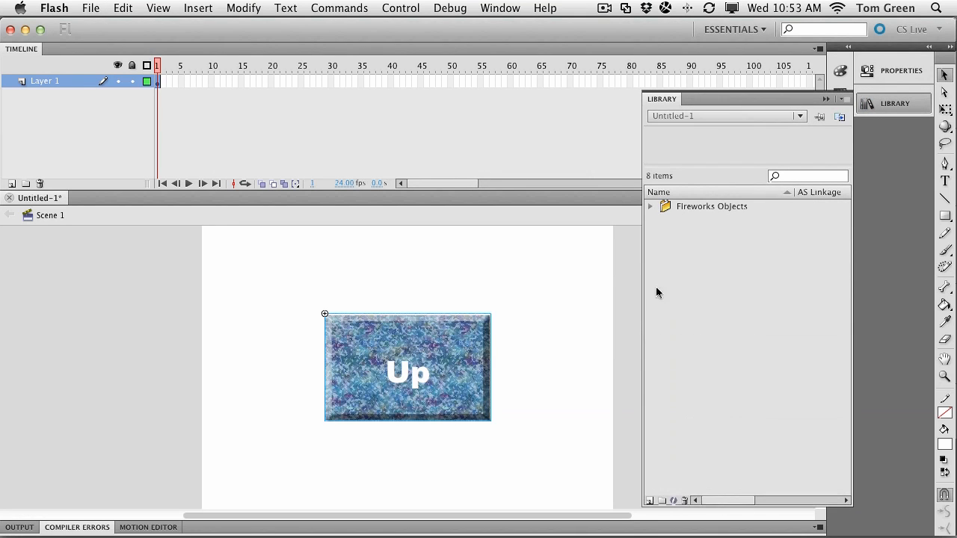
click(651, 206)
click(665, 222)
click(679, 234)
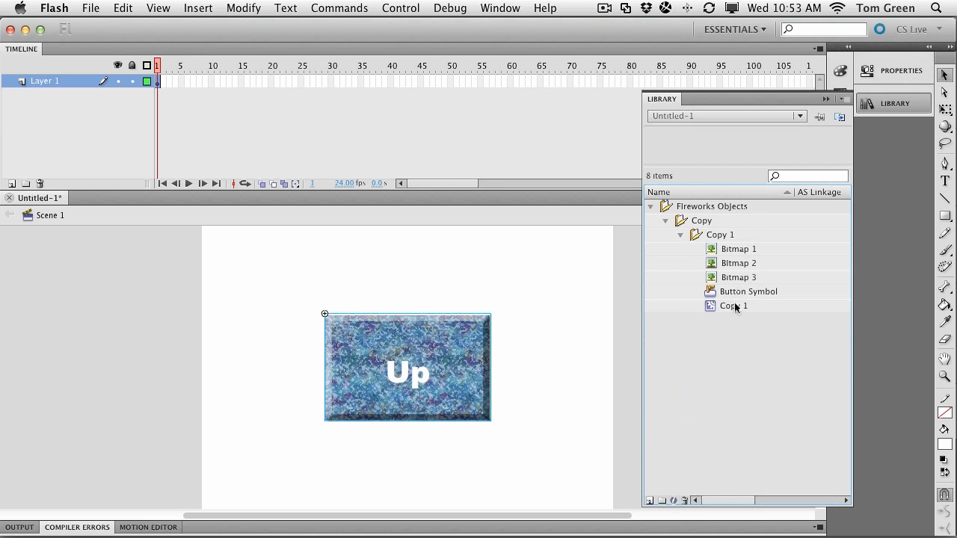
click(751, 252)
click(739, 266)
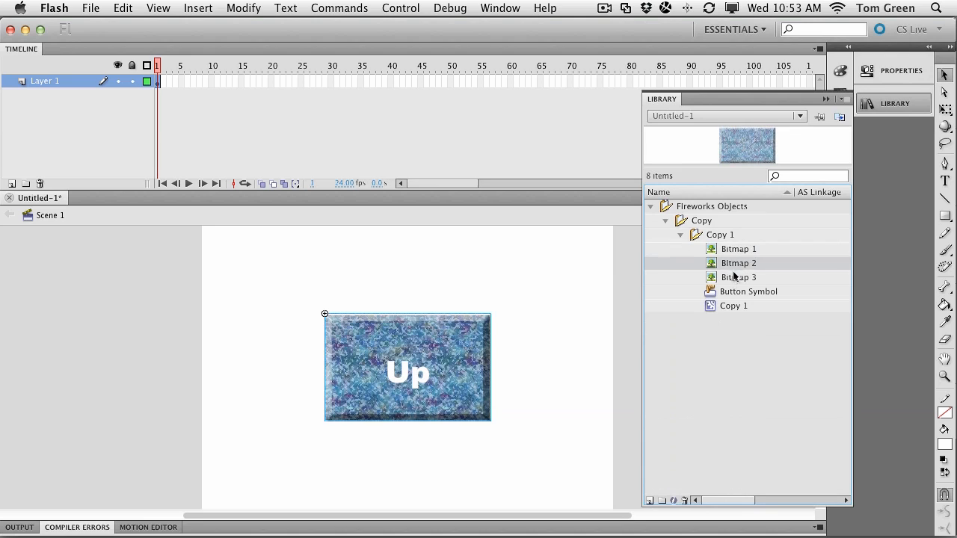
click(732, 278)
click(739, 293)
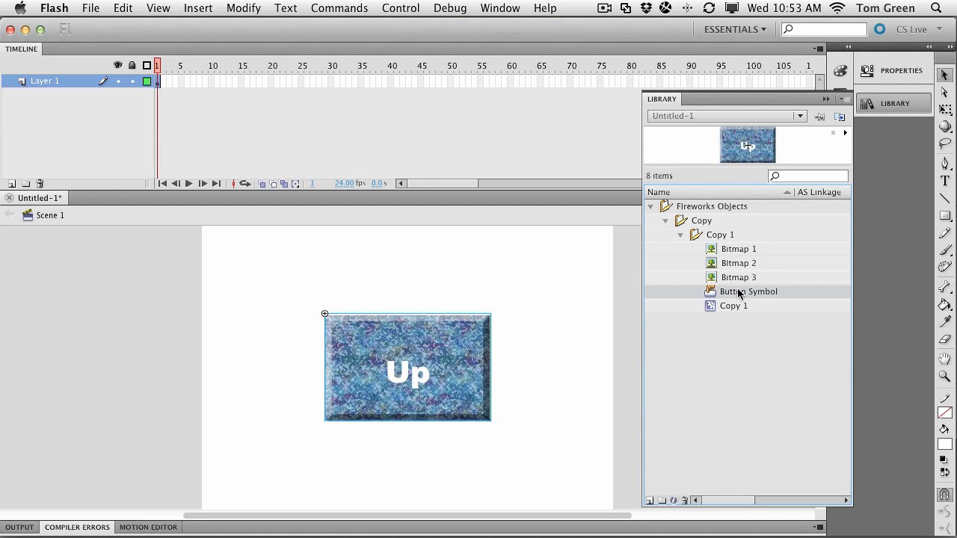
click(736, 308)
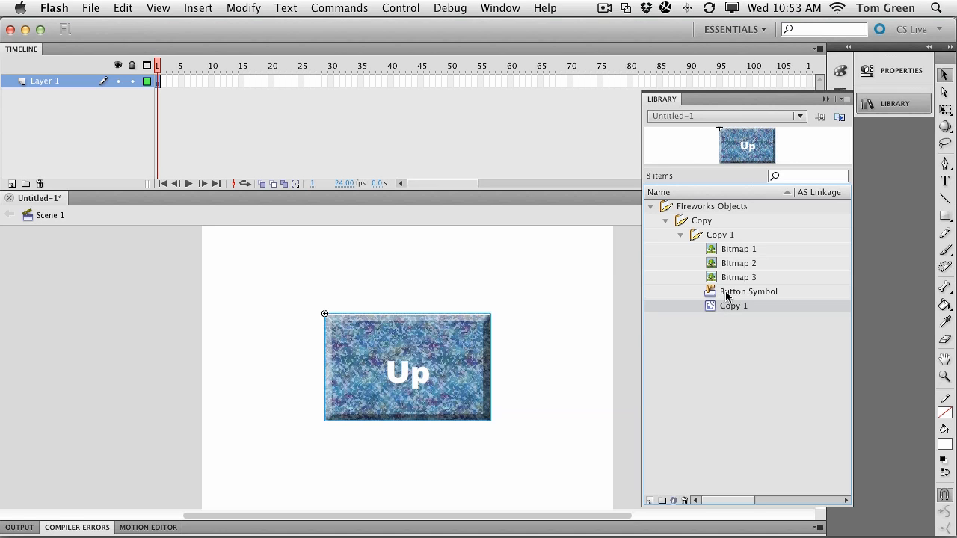
Place an instance of Button Symbol on the stage and arrange it diagonally apart from the pasted movie clip.
click(727, 293)
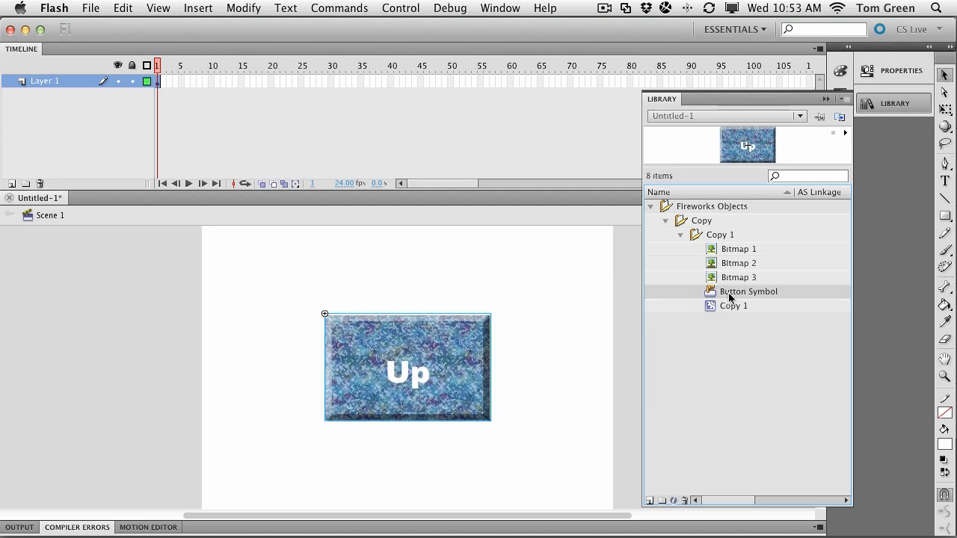
drag(729, 298, 271, 295)
drag(416, 399, 512, 468)
drag(310, 314, 377, 342)
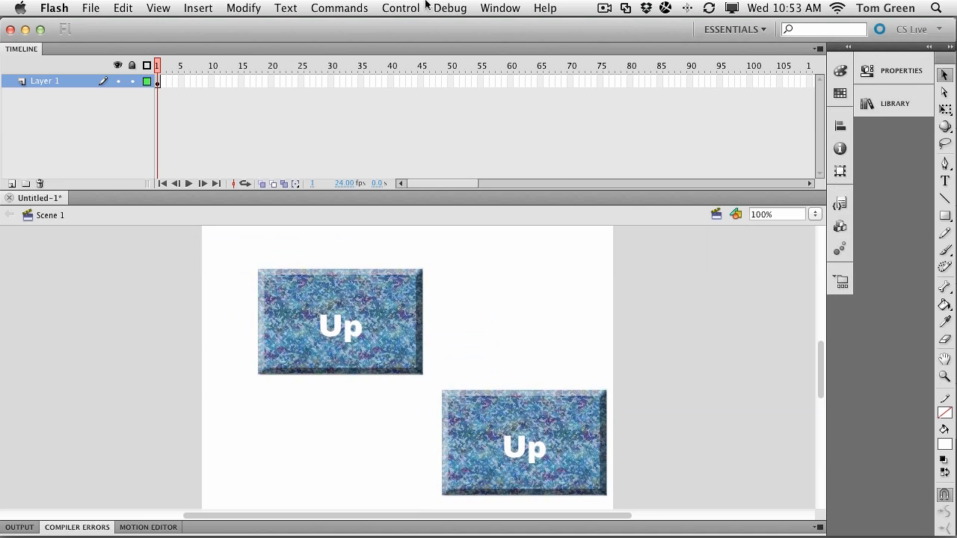
Enable Simple Buttons and test the states of the upper button on the stage.
click(403, 8)
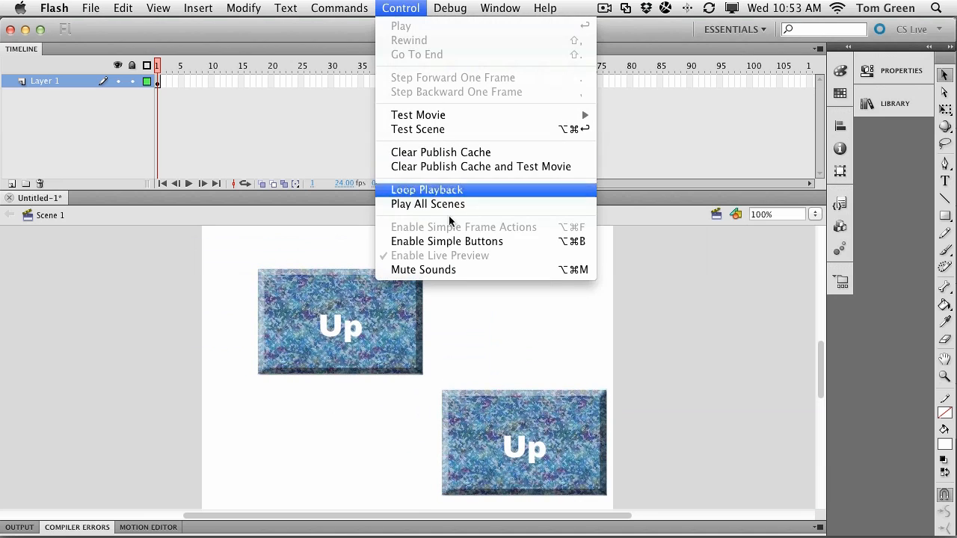
click(446, 241)
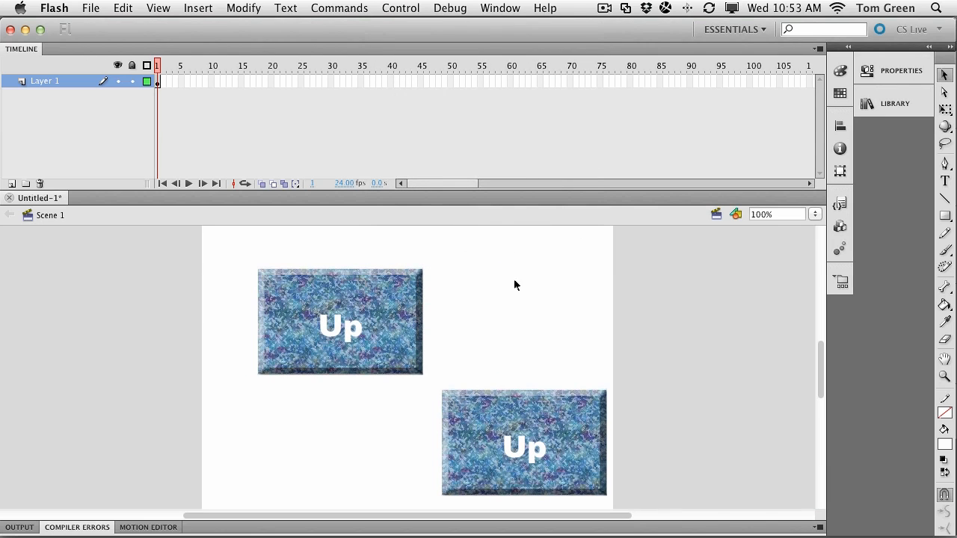
click(363, 322)
click(326, 314)
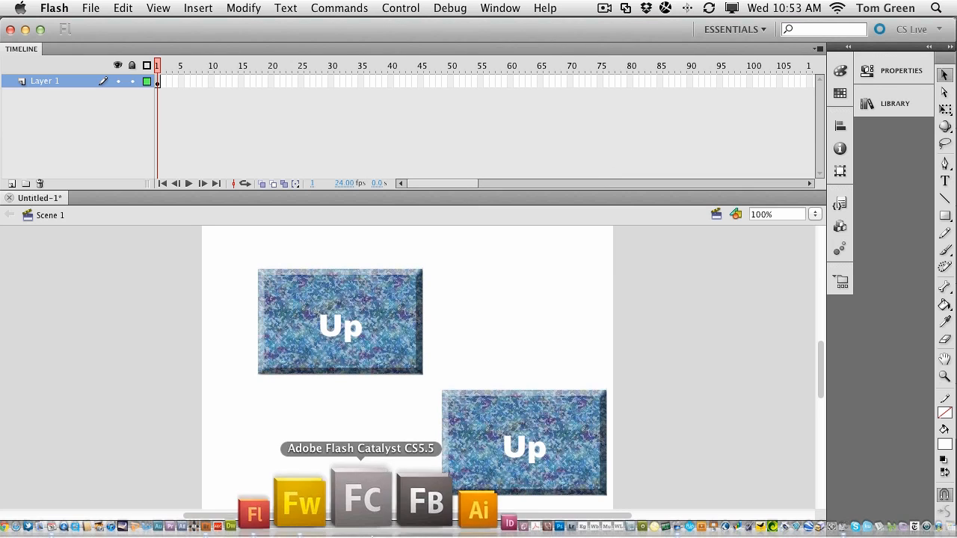
Switch back to the button document in Fireworks.
click(357, 517)
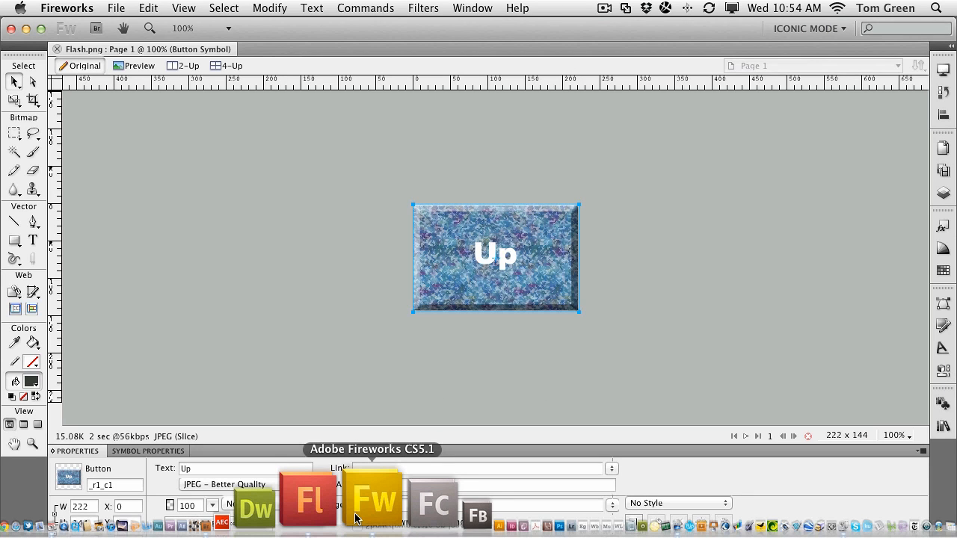